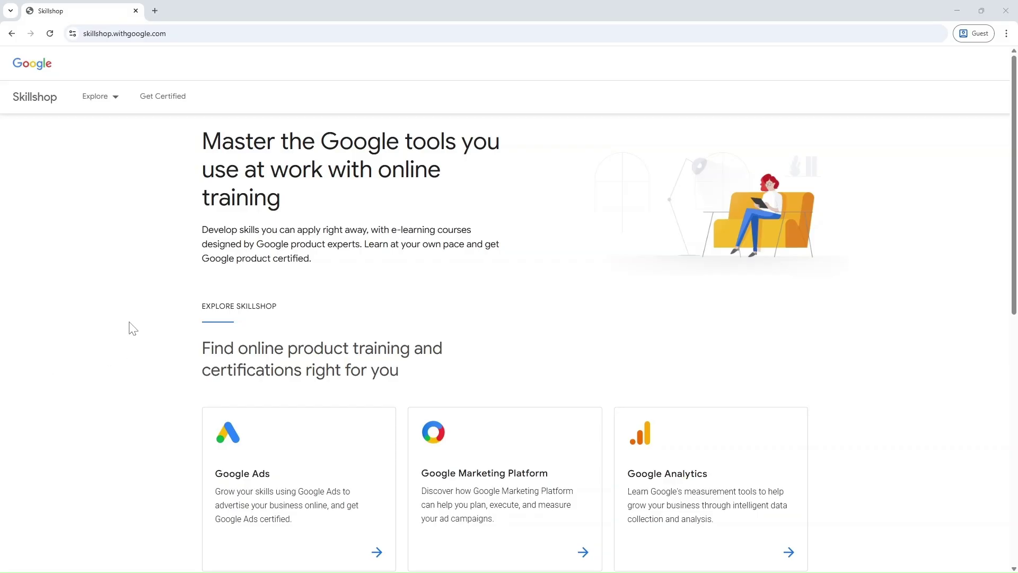
Step: Open the Skillshop certifications catalogue and its Google Ads Certifications collection
{"action": "left_click", "coordinate": [175, 110]}
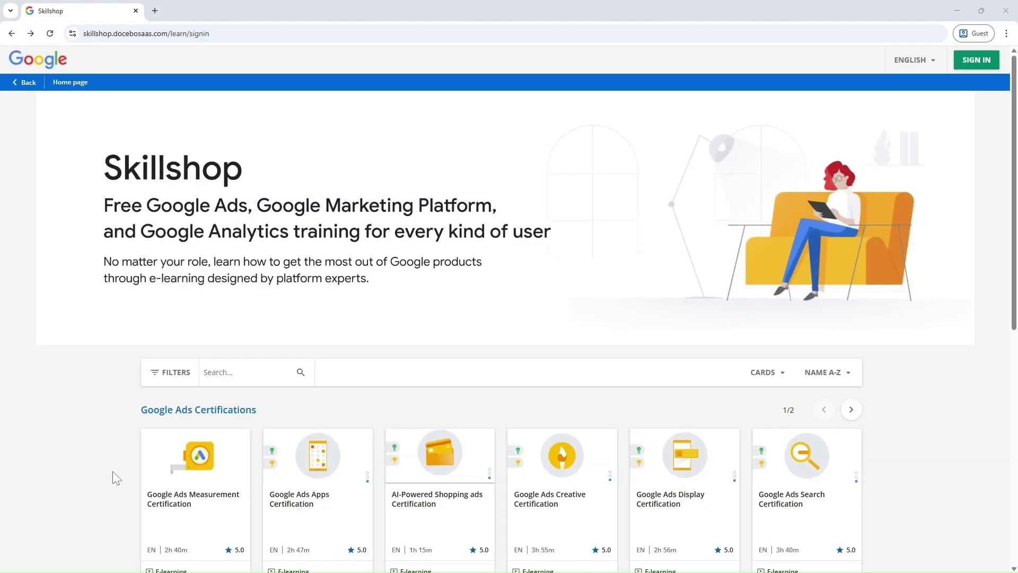
{"action": "left_click", "coordinate": [208, 411]}
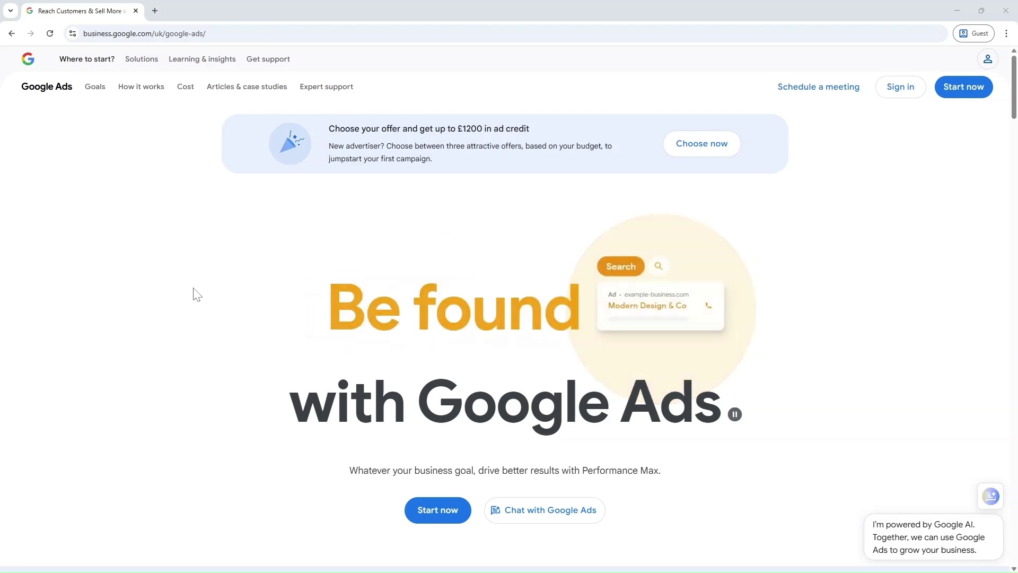
{"action": "scroll", "coordinate": [196, 294], "scroll_direction": "down", "scroll_amount": 2}
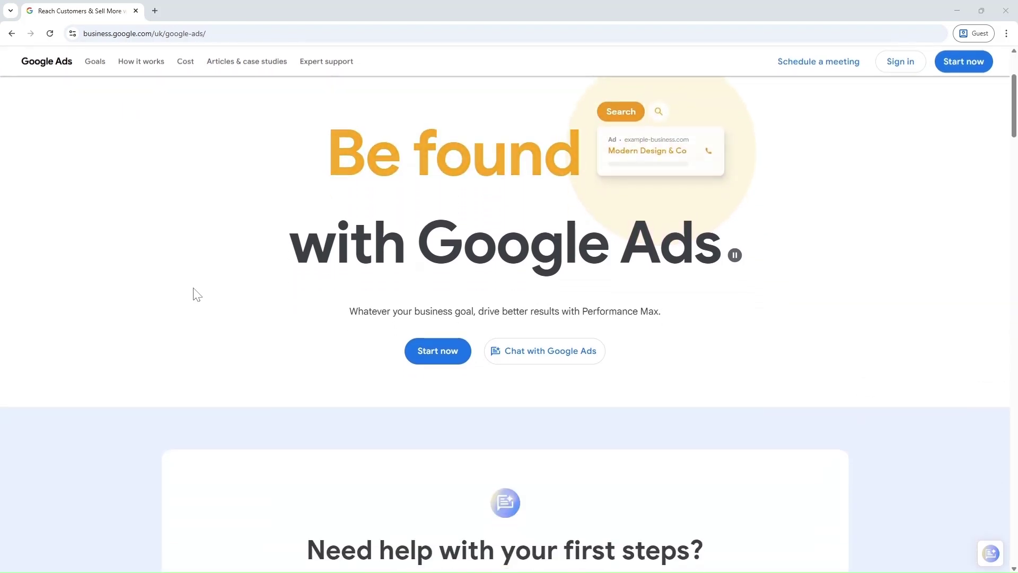
{"action": "scroll", "coordinate": [197, 294], "scroll_direction": "down", "scroll_amount": 2}
{"action": "scroll", "coordinate": [196, 294], "scroll_direction": "down", "scroll_amount": 1}
{"action": "scroll", "coordinate": [196, 295], "scroll_direction": "down", "scroll_amount": 1}
{"action": "scroll", "coordinate": [197, 295], "scroll_direction": "down", "scroll_amount": 1}
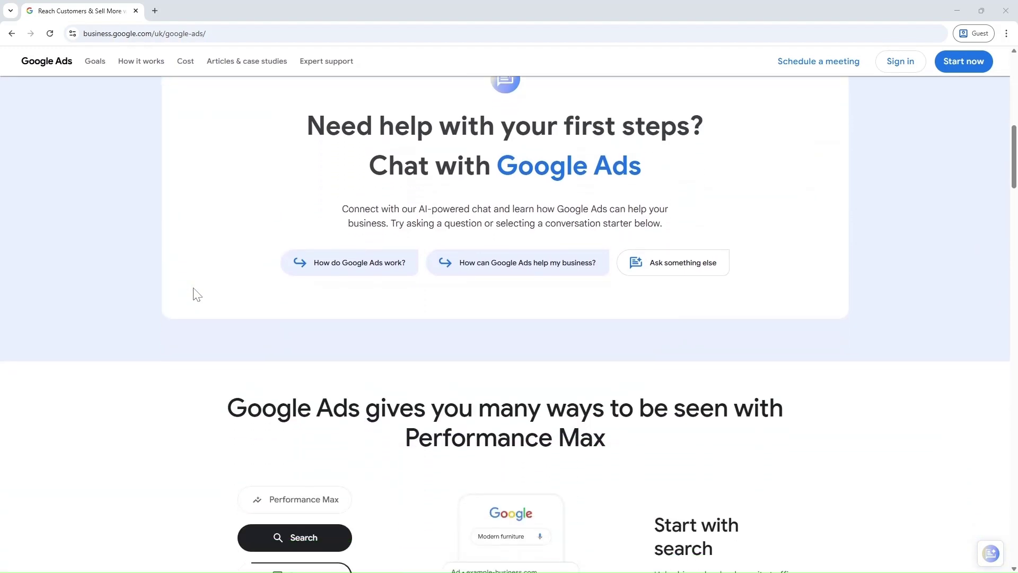
{"action": "scroll", "coordinate": [196, 294], "scroll_direction": "down", "scroll_amount": 1}
{"action": "scroll", "coordinate": [197, 294], "scroll_direction": "down", "scroll_amount": 1}
{"action": "scroll", "coordinate": [197, 295], "scroll_direction": "down", "scroll_amount": 1}
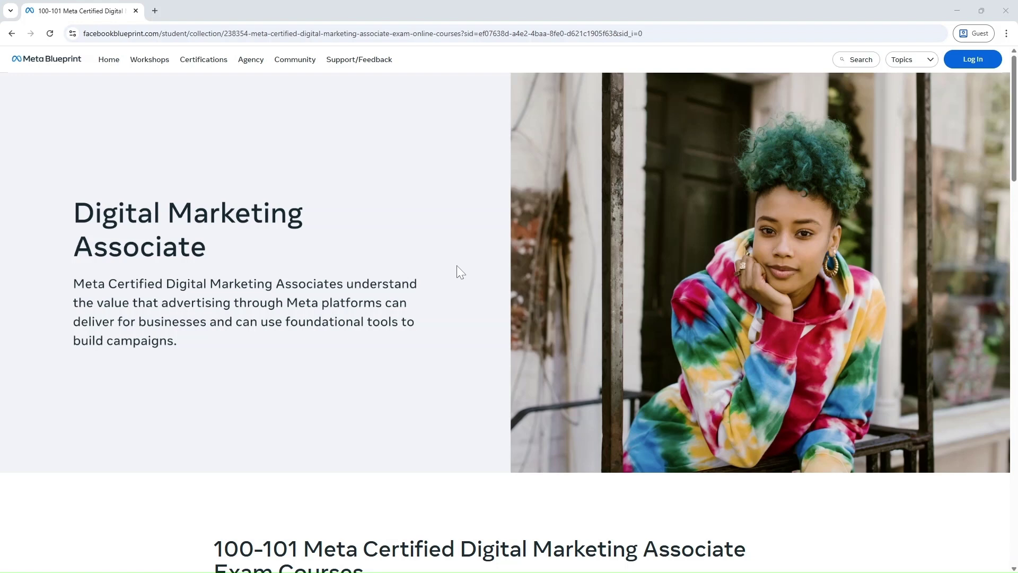
{"action": "scroll", "coordinate": [457, 272], "scroll_direction": "down", "scroll_amount": 2}
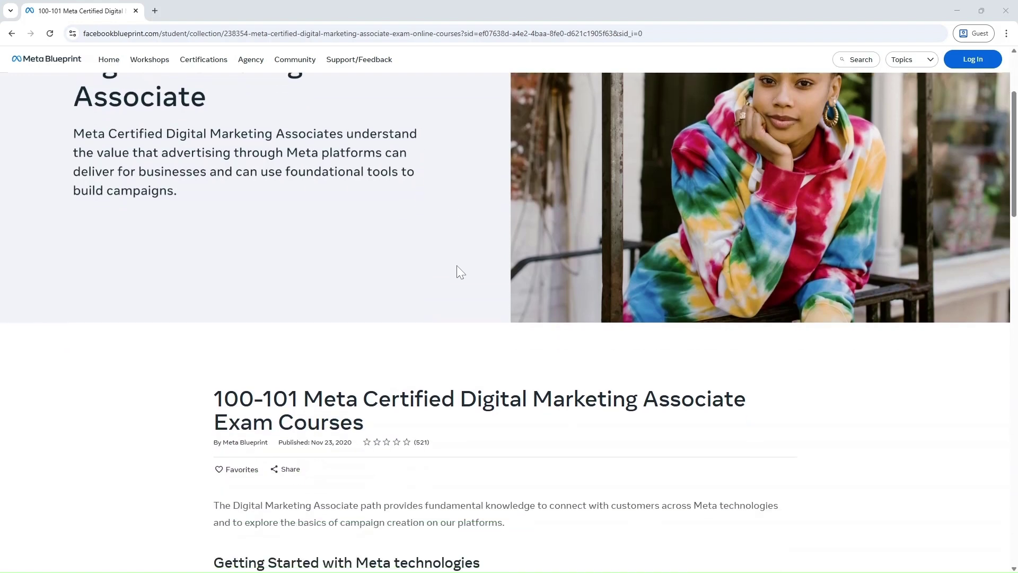
{"action": "scroll", "coordinate": [457, 272], "scroll_direction": "down", "scroll_amount": 1}
{"action": "scroll", "coordinate": [456, 273], "scroll_direction": "down", "scroll_amount": 1}
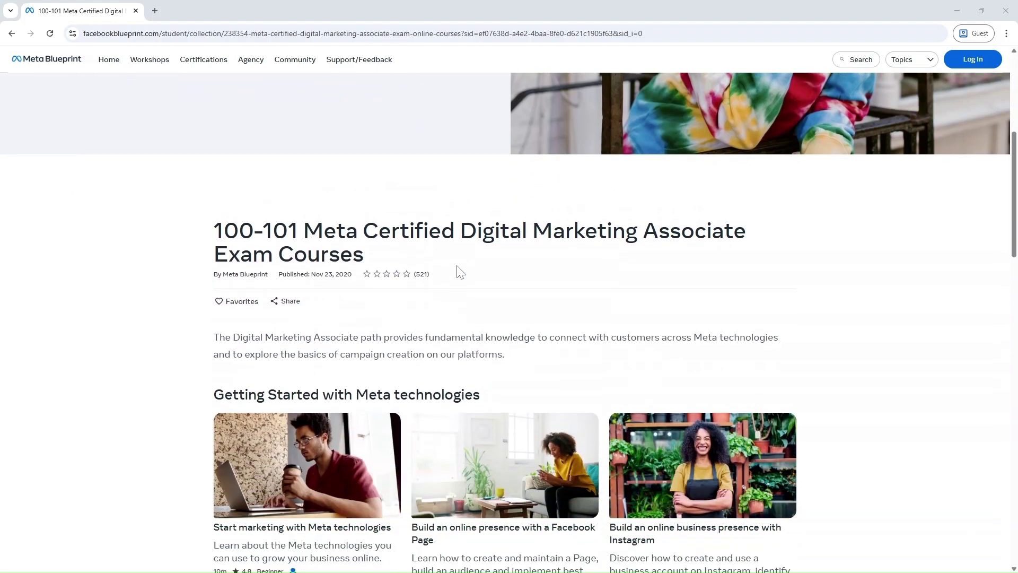
{"action": "scroll", "coordinate": [457, 272], "scroll_direction": "down", "scroll_amount": 1}
{"action": "scroll", "coordinate": [457, 272], "scroll_direction": "down", "scroll_amount": 1}
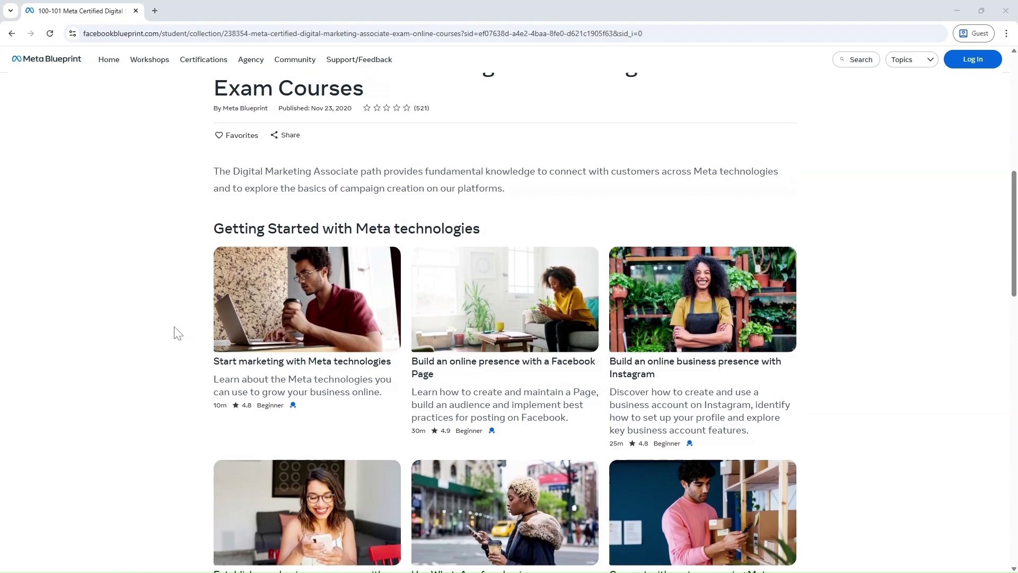
{"action": "scroll", "coordinate": [177, 333], "scroll_direction": "down", "scroll_amount": 2}
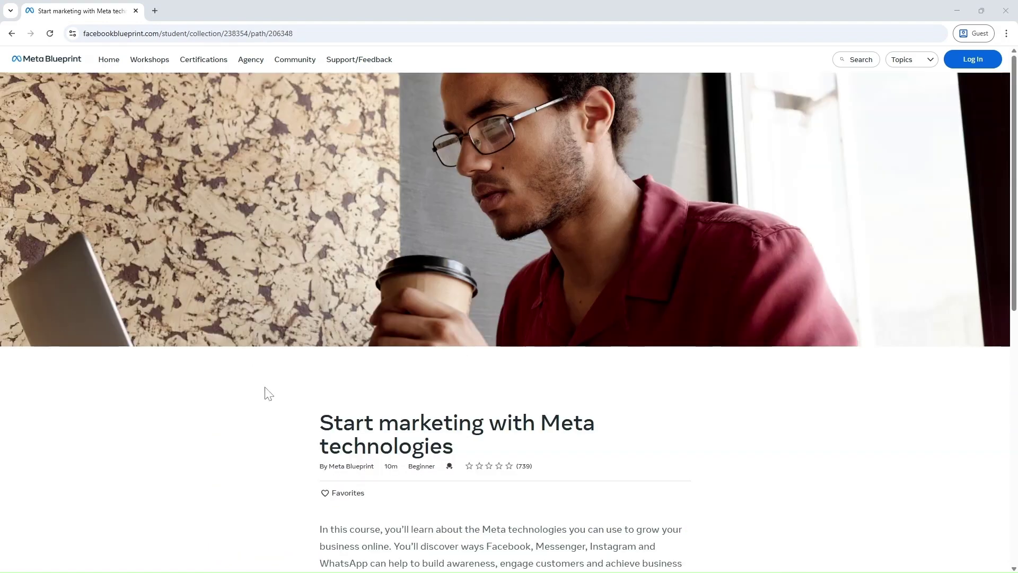
{"action": "scroll", "coordinate": [267, 392], "scroll_direction": "down", "scroll_amount": 1}
{"action": "scroll", "coordinate": [267, 393], "scroll_direction": "down", "scroll_amount": 1}
{"action": "scroll", "coordinate": [267, 393], "scroll_direction": "down", "scroll_amount": 1}
{"action": "scroll", "coordinate": [267, 393], "scroll_direction": "down", "scroll_amount": 1}
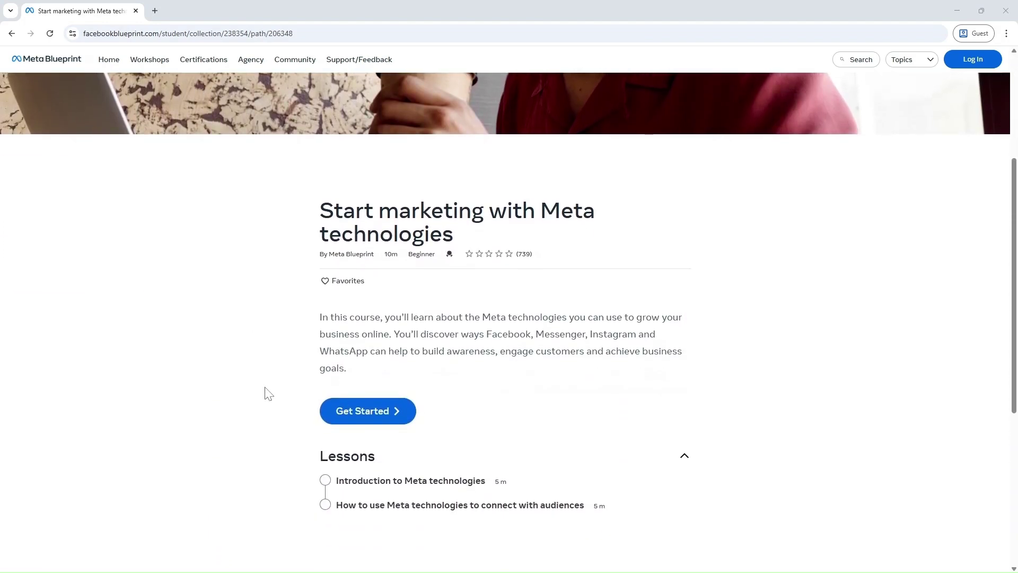
{"action": "scroll", "coordinate": [267, 393], "scroll_direction": "down", "scroll_amount": 2}
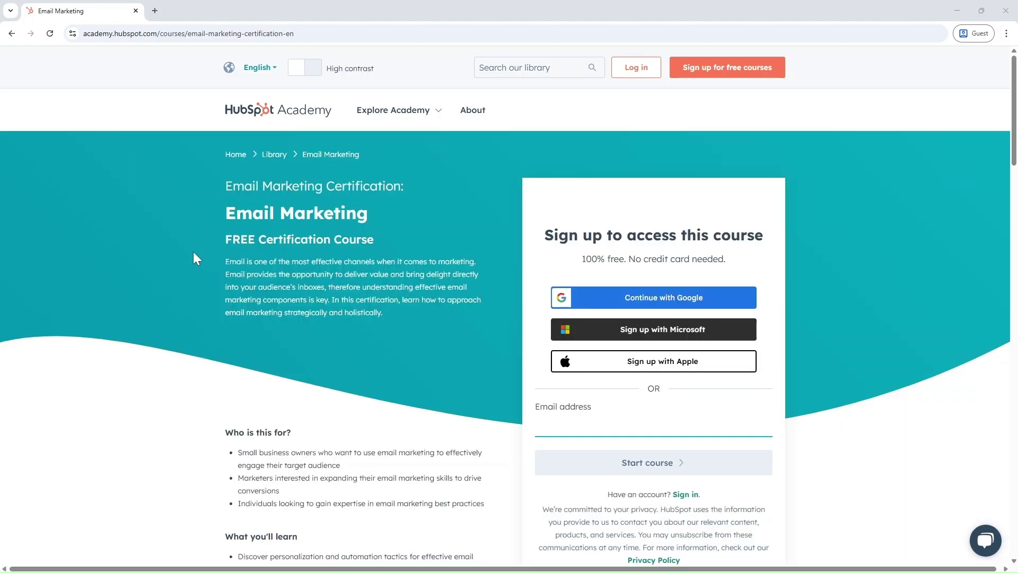
{"action": "scroll", "coordinate": [193, 251], "scroll_direction": "down", "scroll_amount": 2}
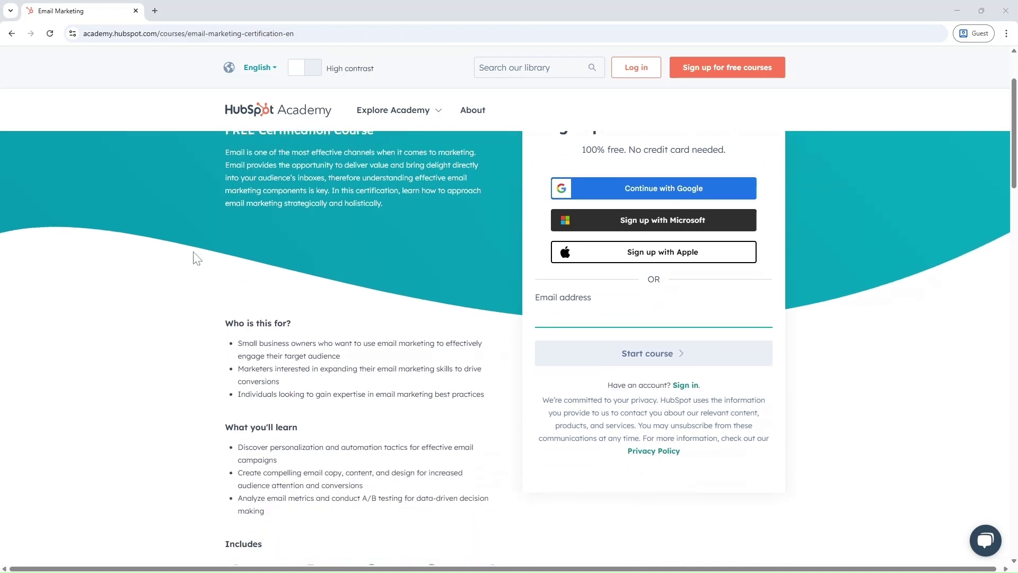
{"action": "scroll", "coordinate": [193, 258], "scroll_direction": "down", "scroll_amount": 1}
{"action": "scroll", "coordinate": [194, 258], "scroll_direction": "down", "scroll_amount": 1}
{"action": "scroll", "coordinate": [193, 258], "scroll_direction": "down", "scroll_amount": 1}
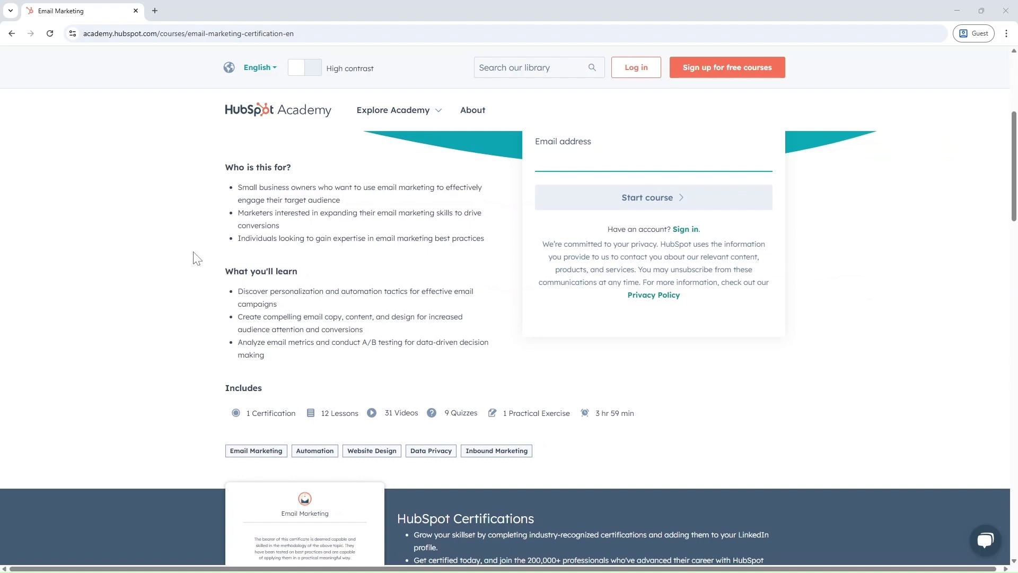
{"action": "scroll", "coordinate": [193, 258], "scroll_direction": "down", "scroll_amount": 1}
{"action": "scroll", "coordinate": [193, 258], "scroll_direction": "down", "scroll_amount": 1}
{"action": "scroll", "coordinate": [193, 258], "scroll_direction": "down", "scroll_amount": 1}
{"action": "scroll", "coordinate": [194, 257], "scroll_direction": "down", "scroll_amount": 1}
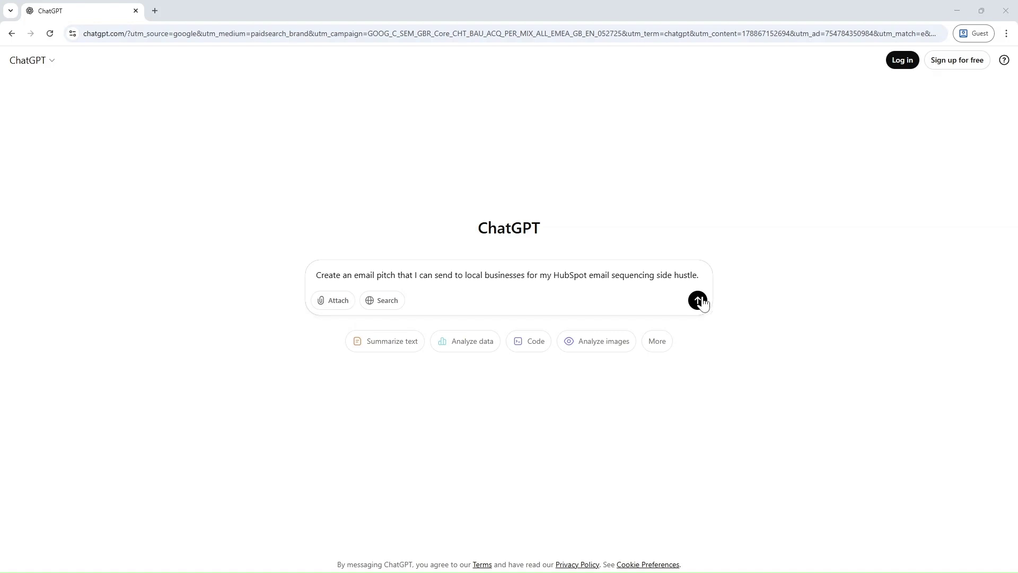
Step: Send ChatGPT the request for an email pitch to local businesses
{"action": "left_click", "coordinate": [698, 301]}
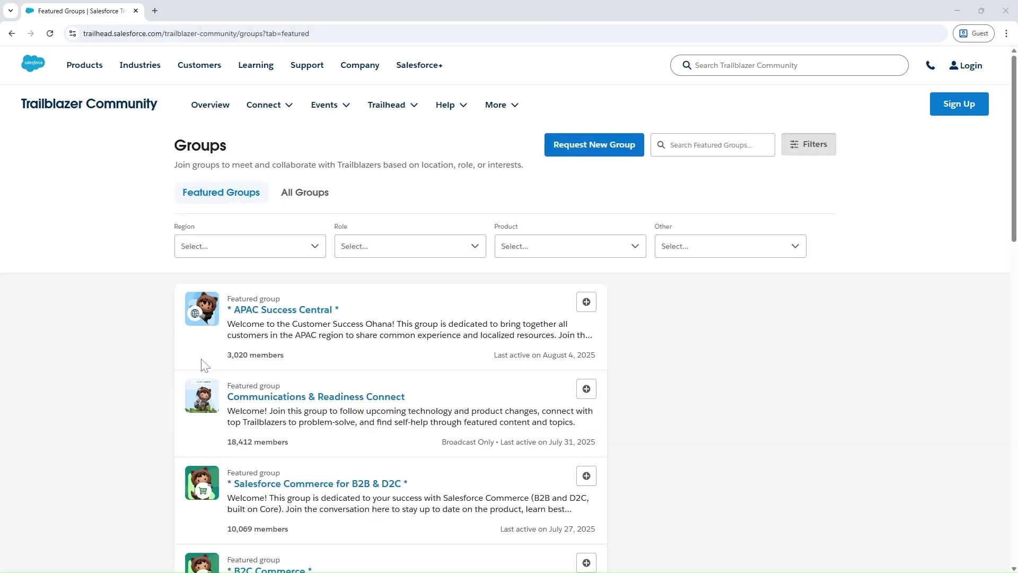
Step: Close the Trailblazer Community Region dropdown without choosing a region
{"action": "left_click", "coordinate": [319, 255]}
{"action": "scroll", "coordinate": [290, 296], "scroll_direction": "down", "scroll_amount": 1}
{"action": "scroll", "coordinate": [295, 300], "scroll_direction": "down", "scroll_amount": 1}
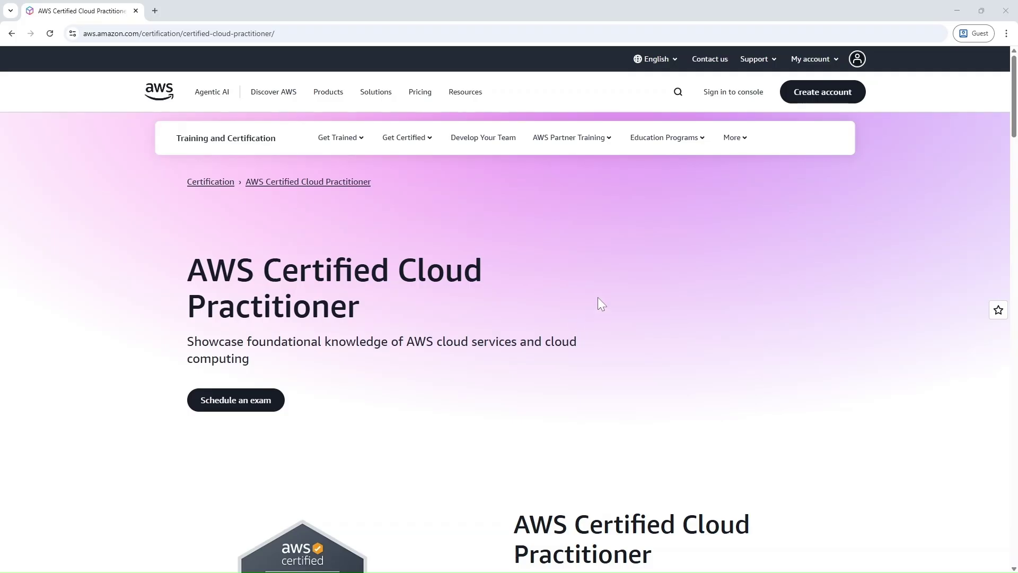
{"action": "scroll", "coordinate": [599, 301], "scroll_direction": "down", "scroll_amount": 2}
{"action": "scroll", "coordinate": [600, 304], "scroll_direction": "down", "scroll_amount": 3}
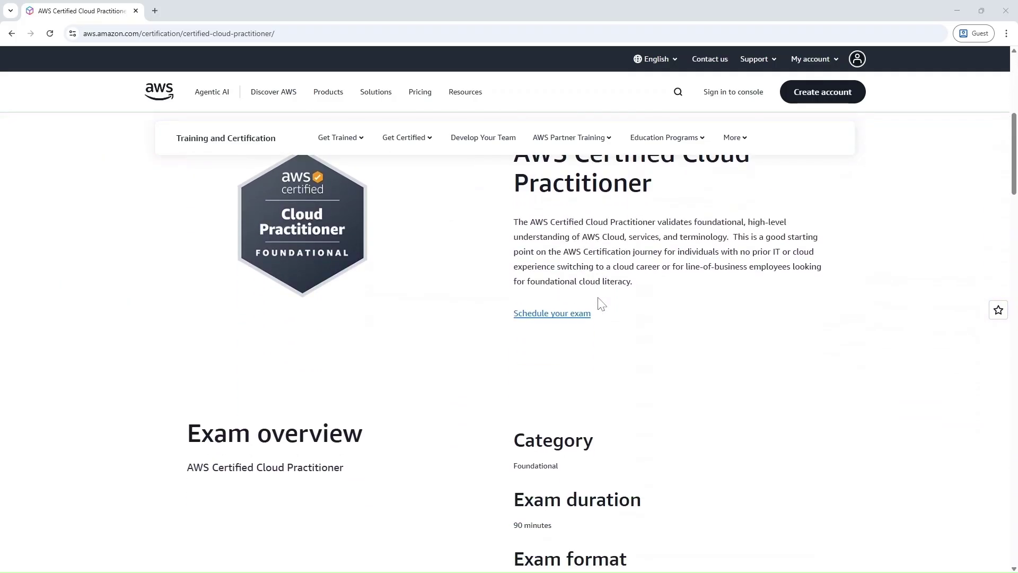
{"action": "scroll", "coordinate": [601, 302], "scroll_direction": "down", "scroll_amount": 4}
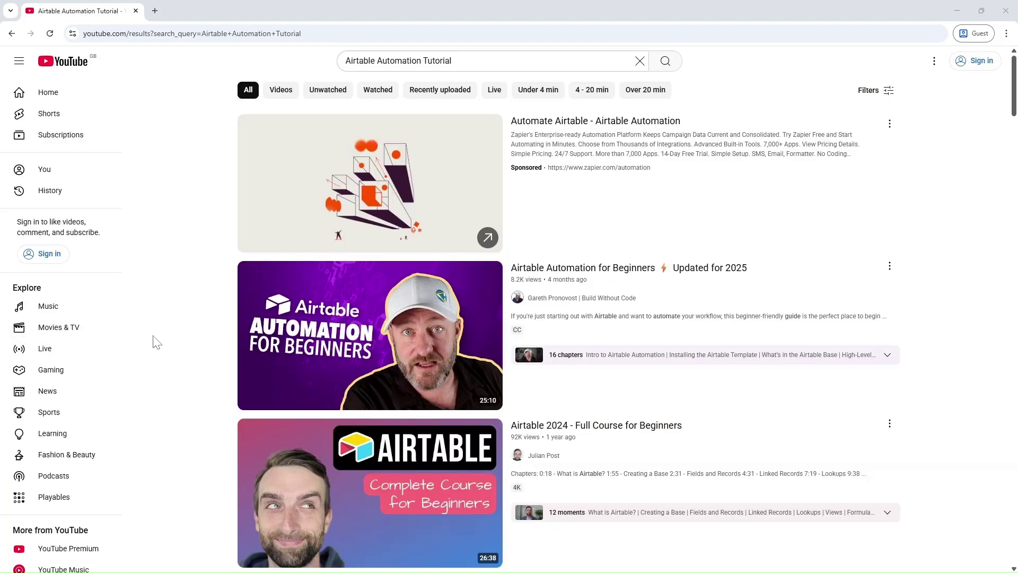
{"action": "scroll", "coordinate": [209, 335], "scroll_direction": "down", "scroll_amount": 2}
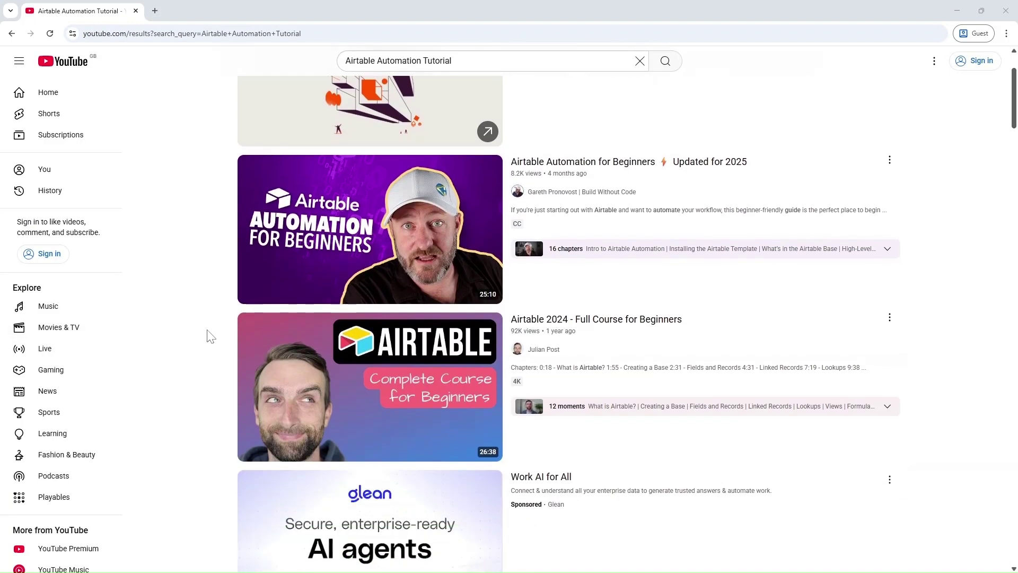
{"action": "scroll", "coordinate": [208, 337], "scroll_direction": "down", "scroll_amount": 2}
{"action": "scroll", "coordinate": [208, 336], "scroll_direction": "down", "scroll_amount": 2}
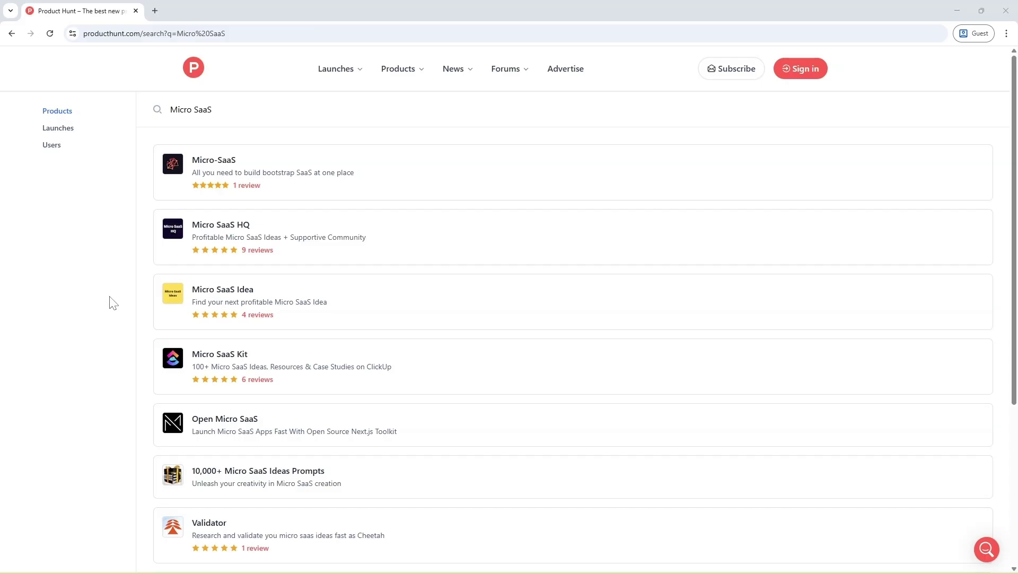
{"action": "scroll", "coordinate": [111, 301], "scroll_direction": "down", "scroll_amount": 1}
{"action": "scroll", "coordinate": [111, 301], "scroll_direction": "down", "scroll_amount": 1}
{"action": "scroll", "coordinate": [111, 301], "scroll_direction": "down", "scroll_amount": 1}
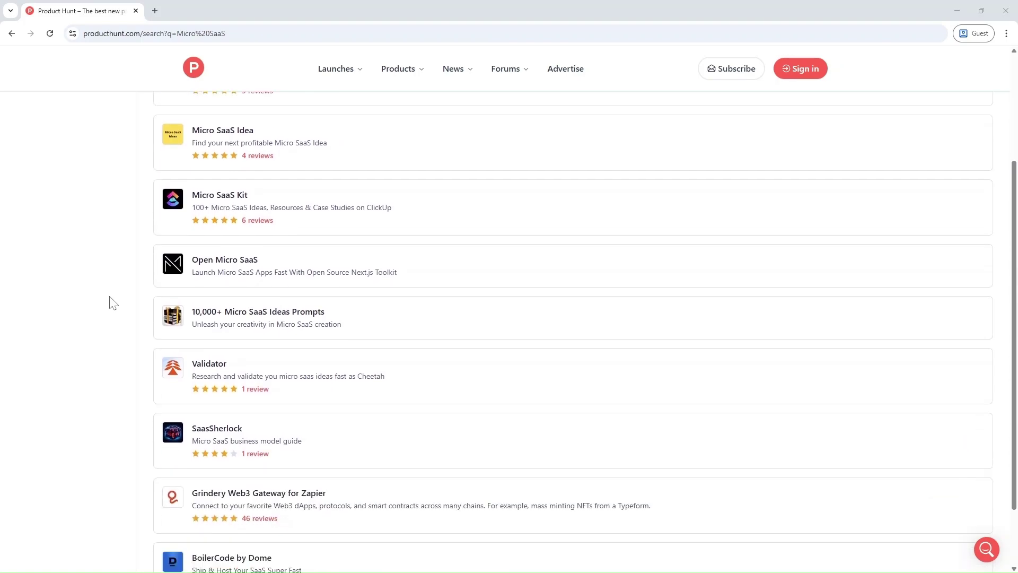